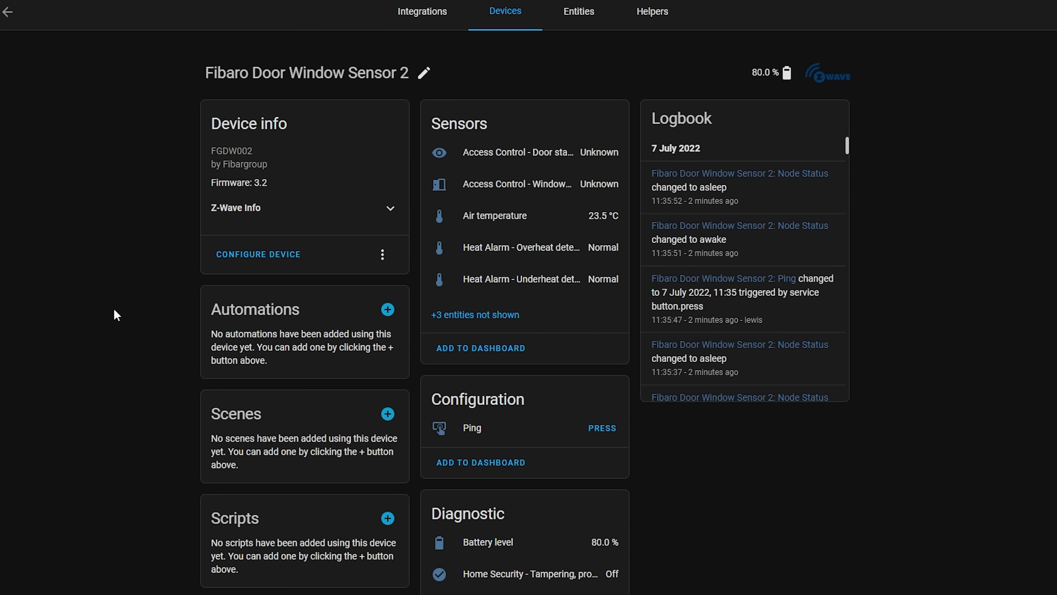
Open the Fibaro Door Window Sensor 2's Update Device Firmware dialog, accepting the warning
click(385, 215)
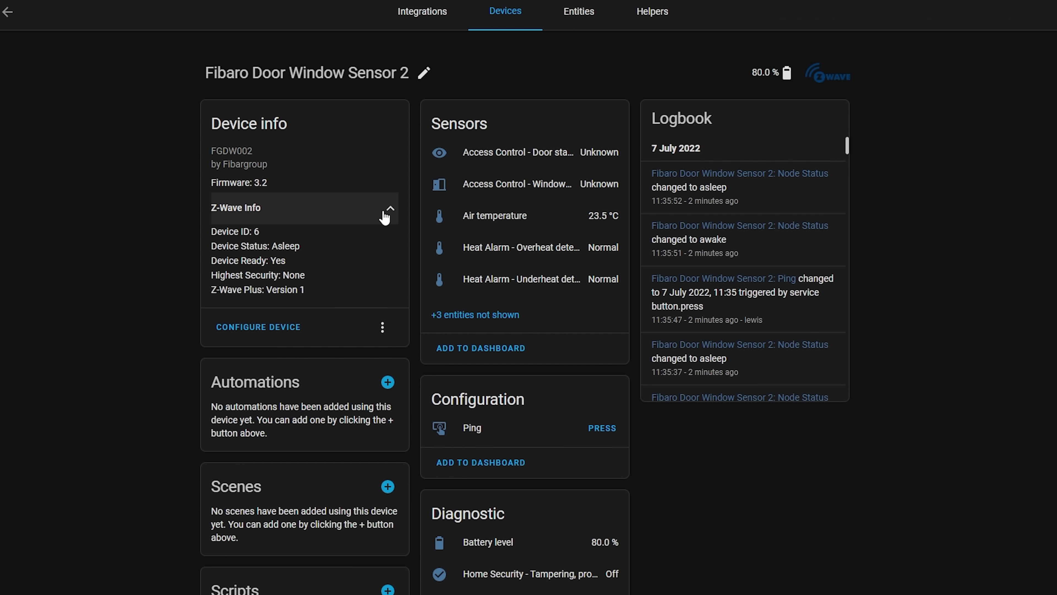
click(382, 328)
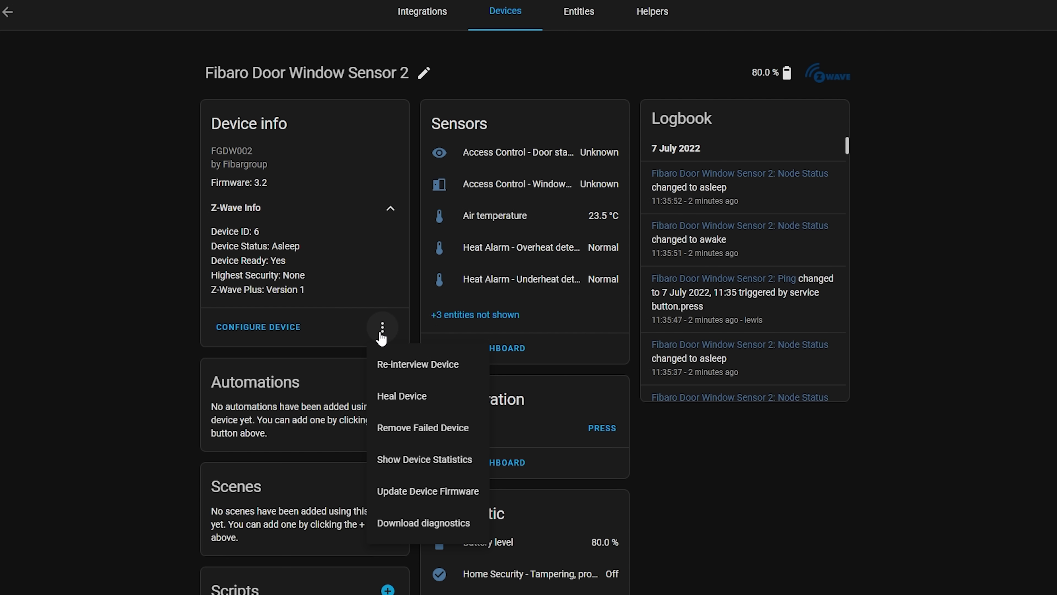
click(476, 502)
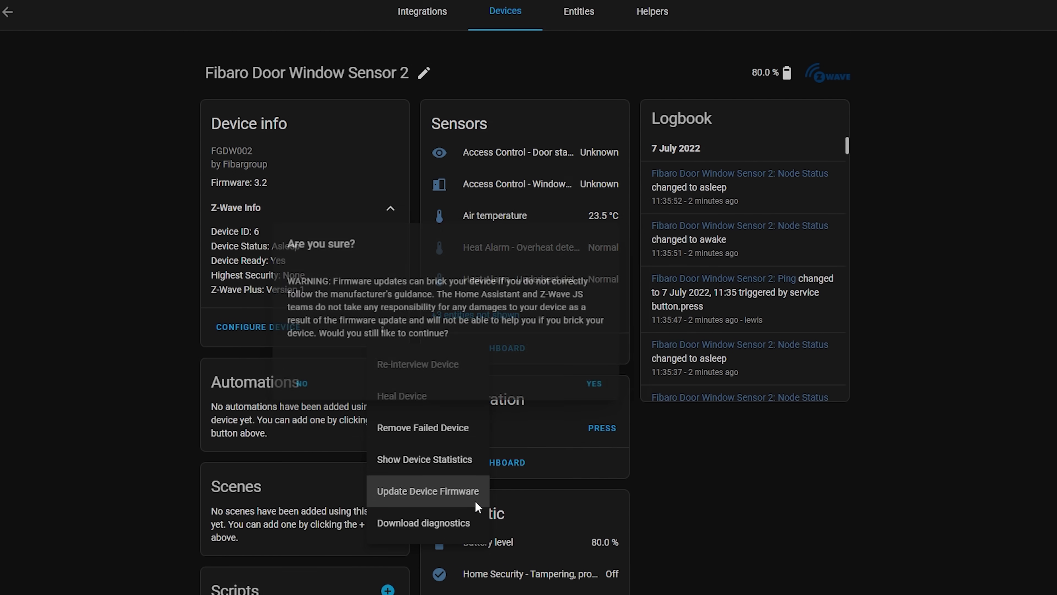
click(595, 389)
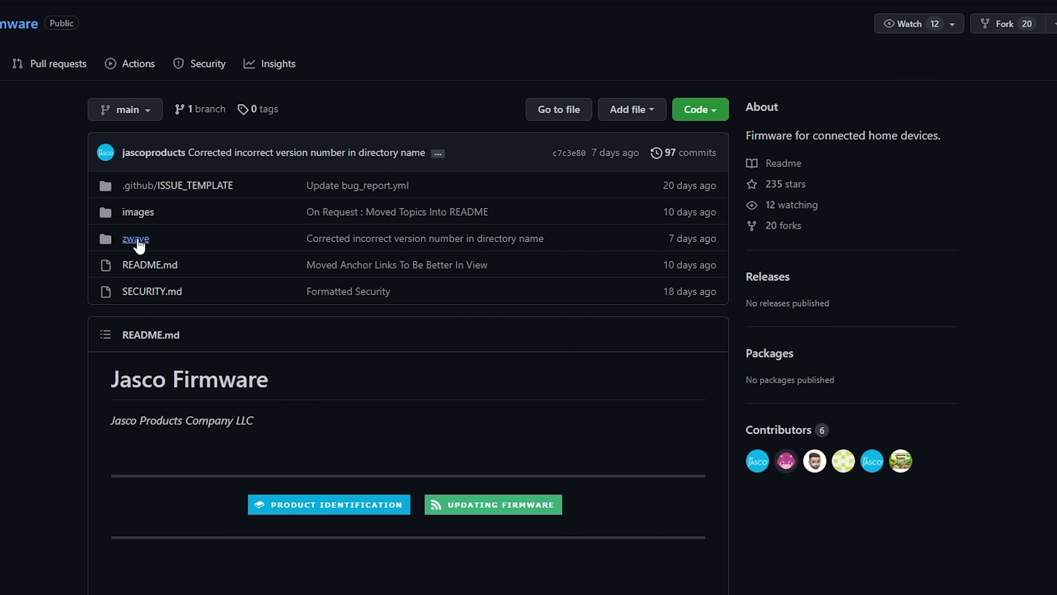
Browse the Jasco repo to zwave > ZW3004/14322 In-Wall Smart Toggle Dimmer > 5.26
click(137, 241)
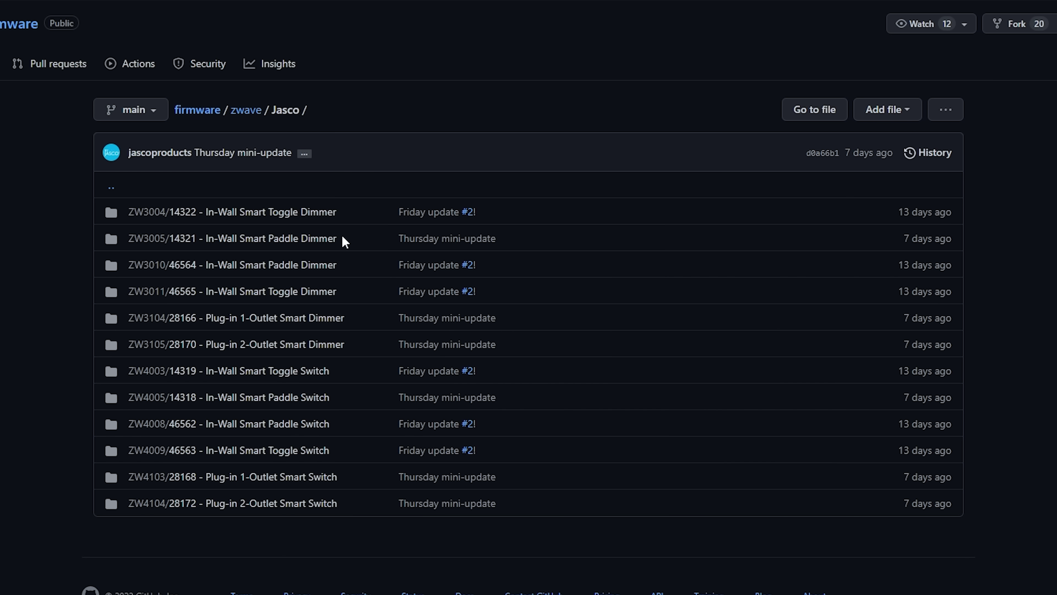
click(299, 212)
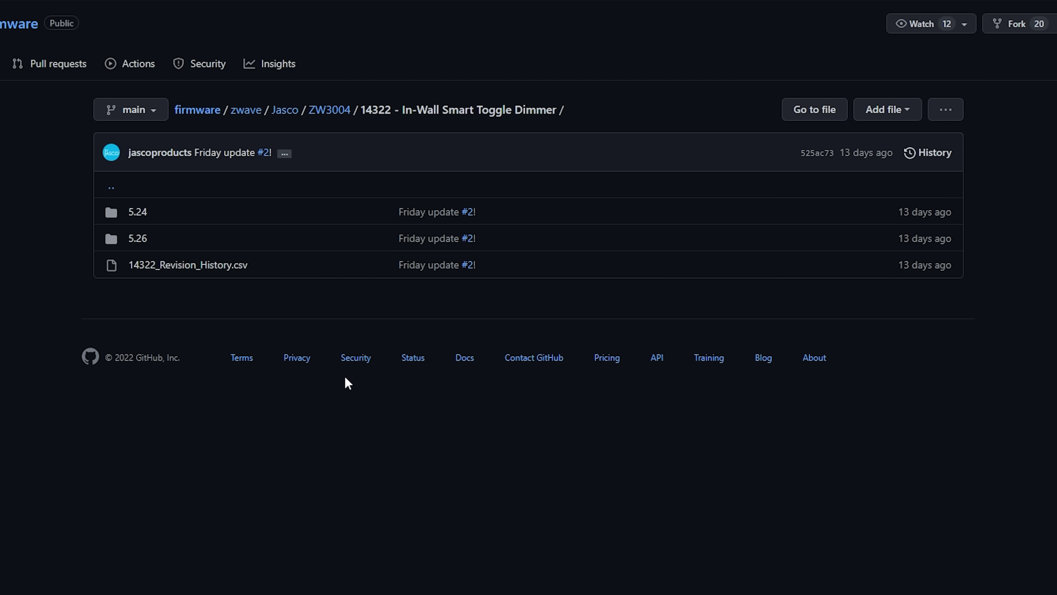
click(137, 239)
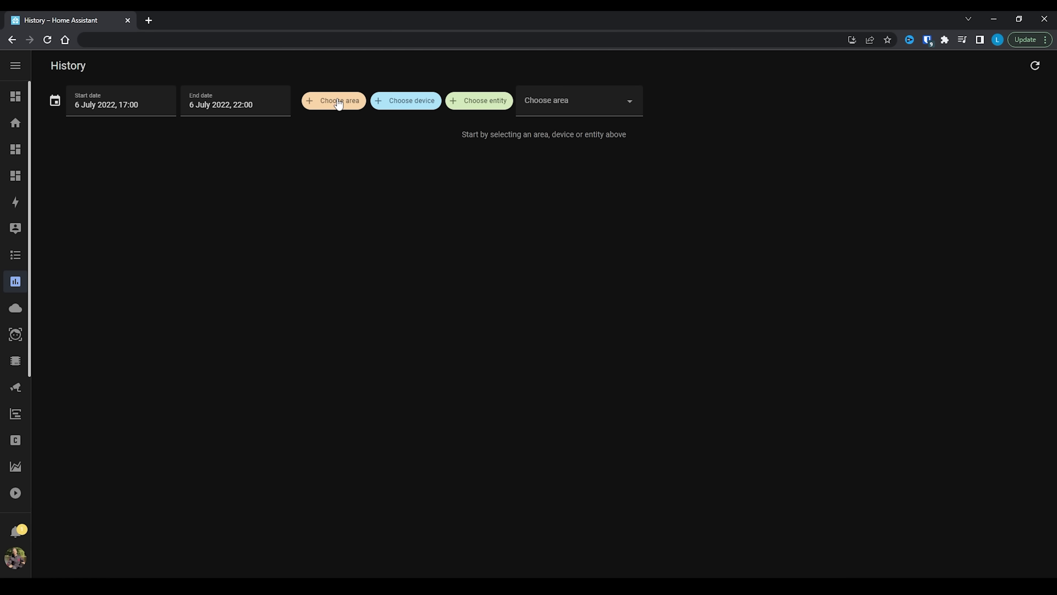
Add the garage area and the Doorbell Motion Sensor entity to the history view
click(339, 103)
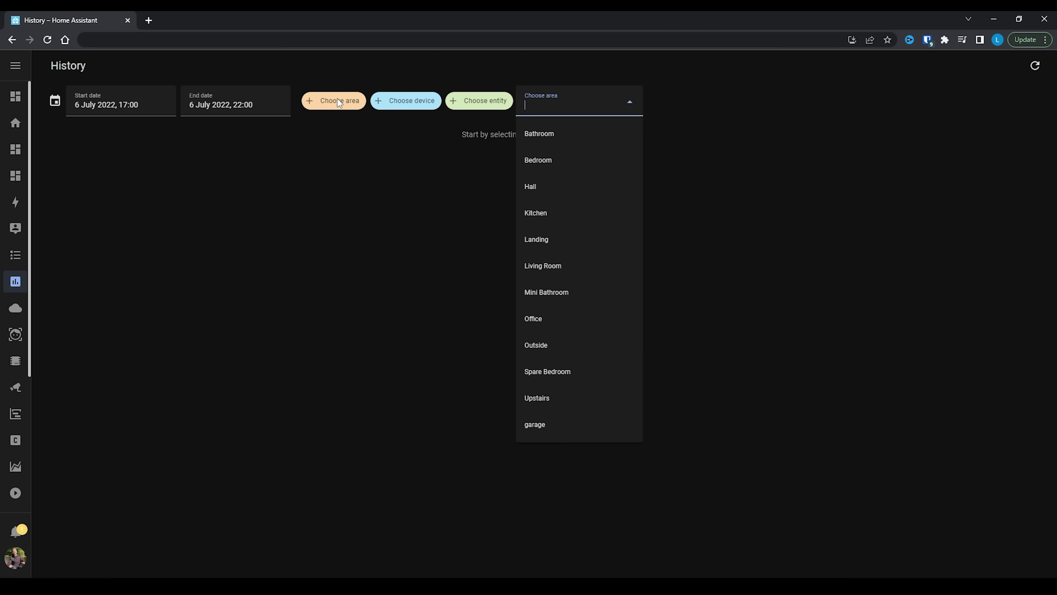
click(562, 429)
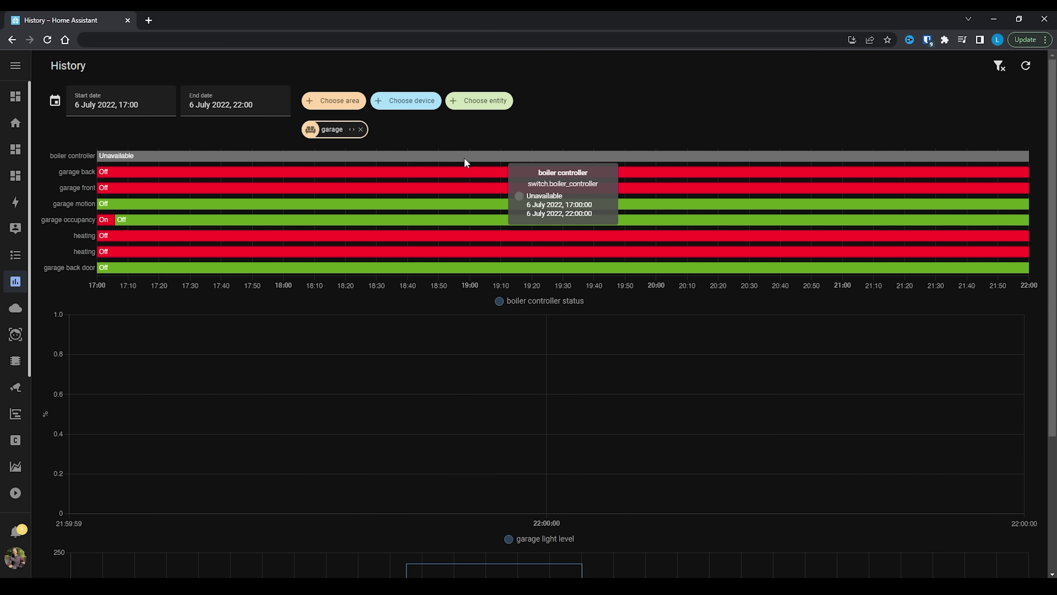
scroll(401, 352, down, 5)
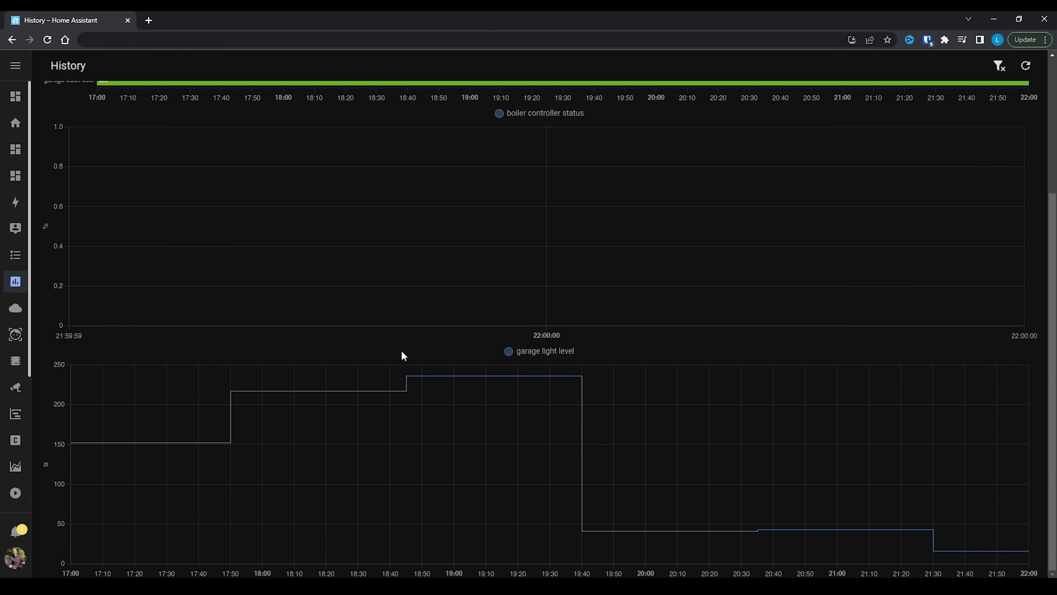
scroll(402, 351, up, 2)
scroll(402, 353, up, 3)
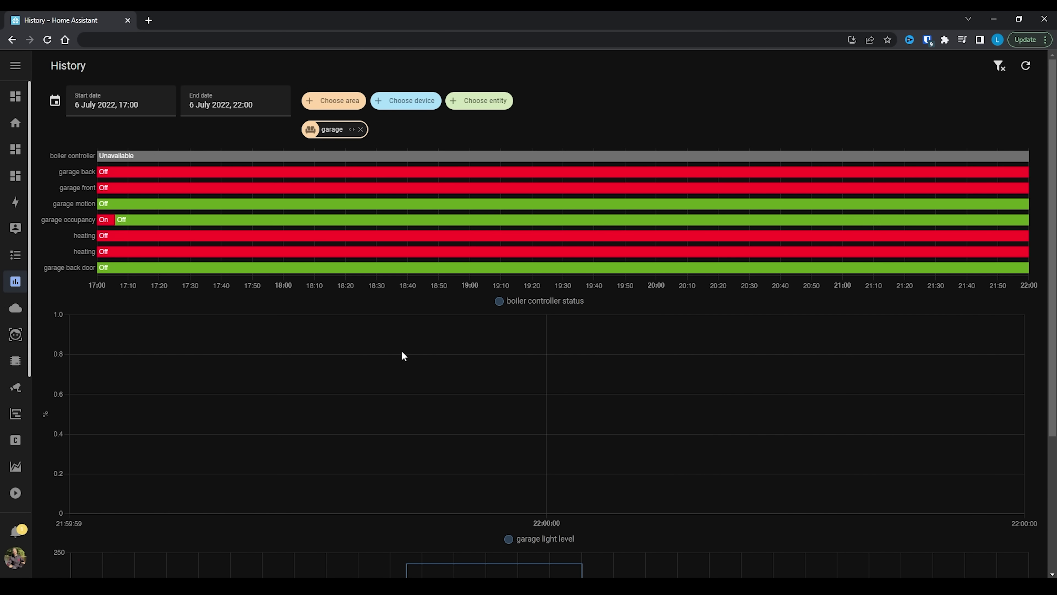
click(470, 103)
text(motion)
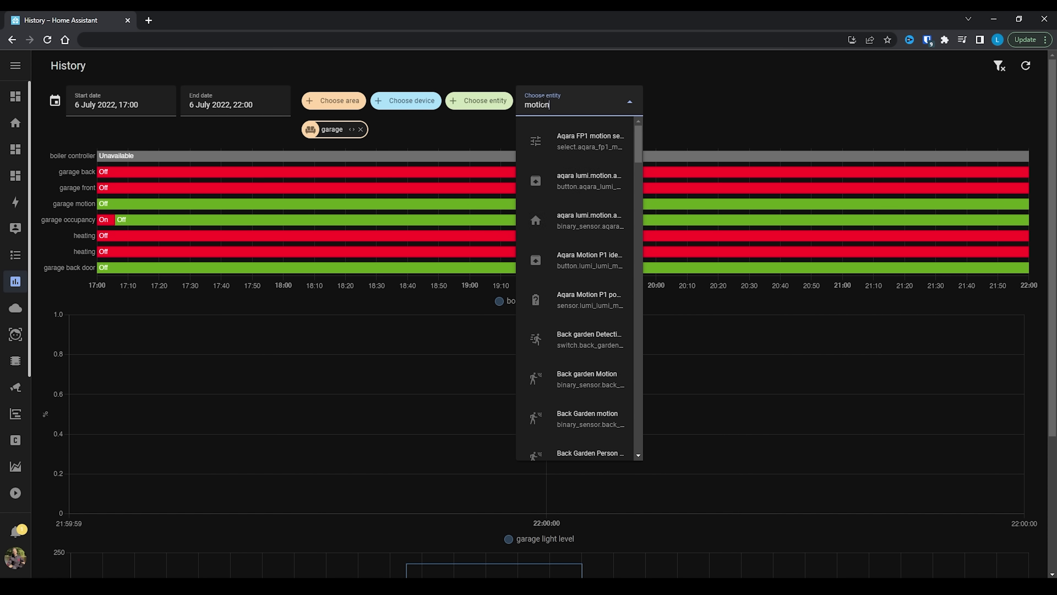
text( sensor)
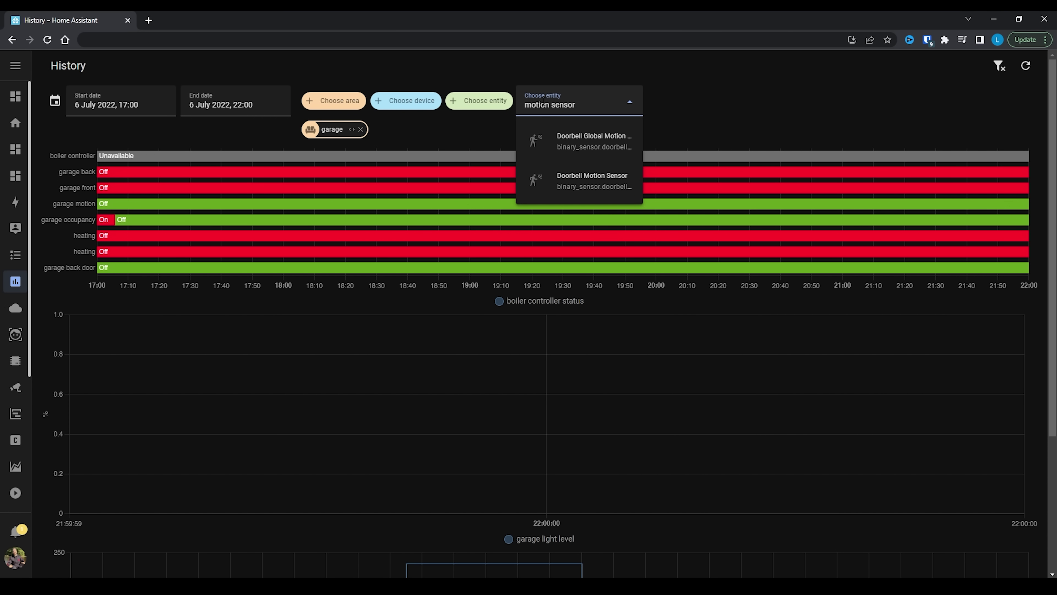
click(587, 182)
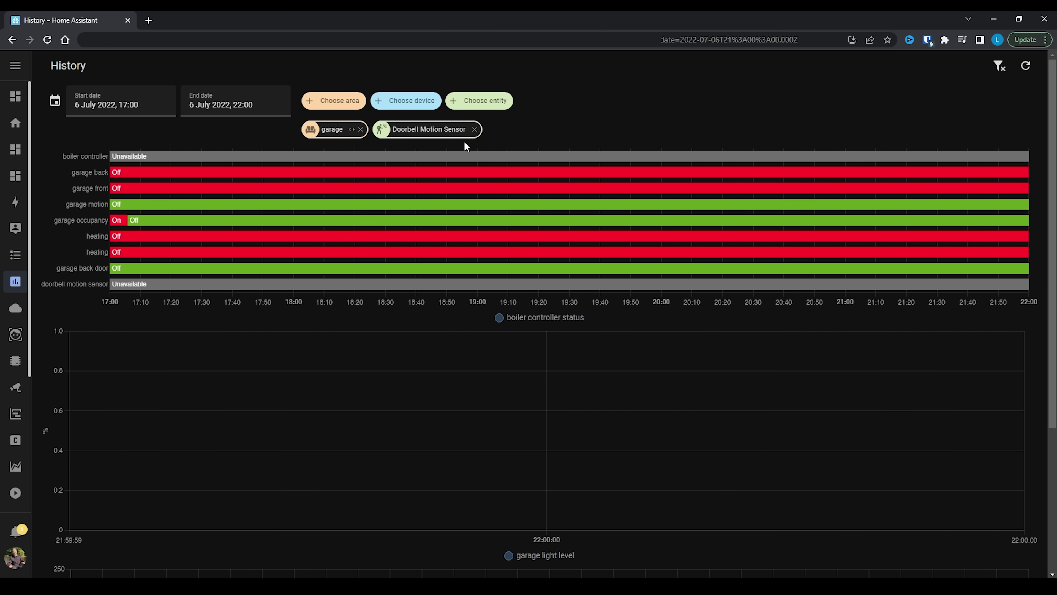
Add the Living Room Motion Table device, then remove the doorbell and garage chips
click(429, 109)
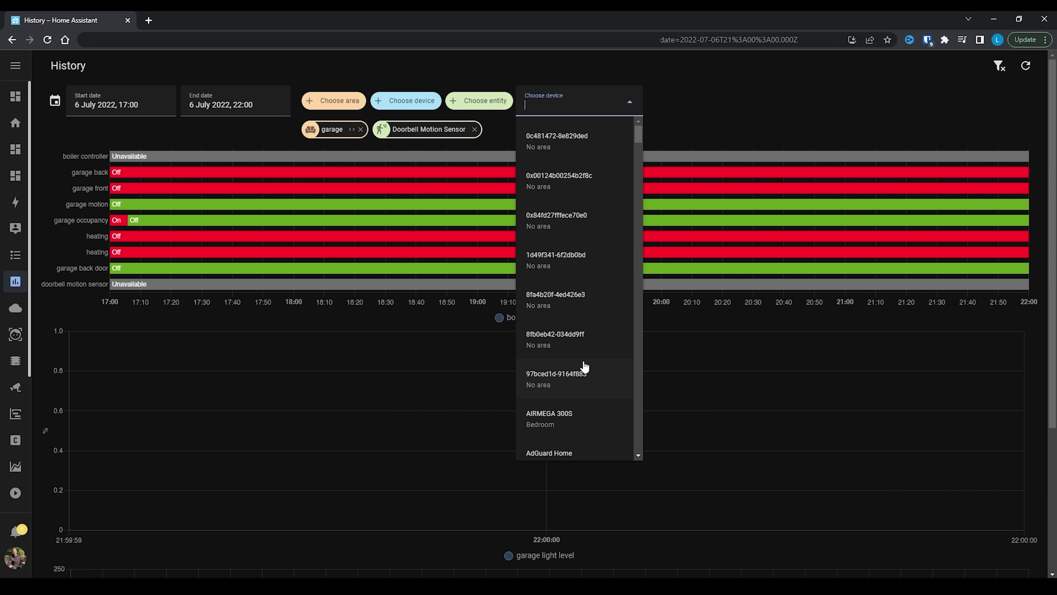
scroll(584, 366, down, 10)
text(living)
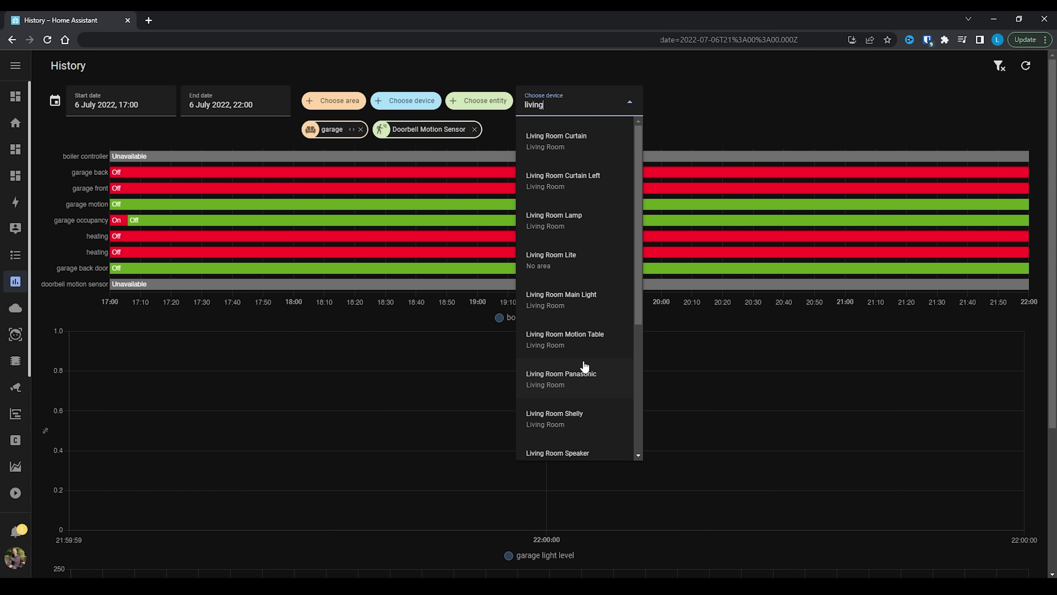
text( rokm)
key(BackSpace)
key(BackSpace)
text(om mot)
click(596, 156)
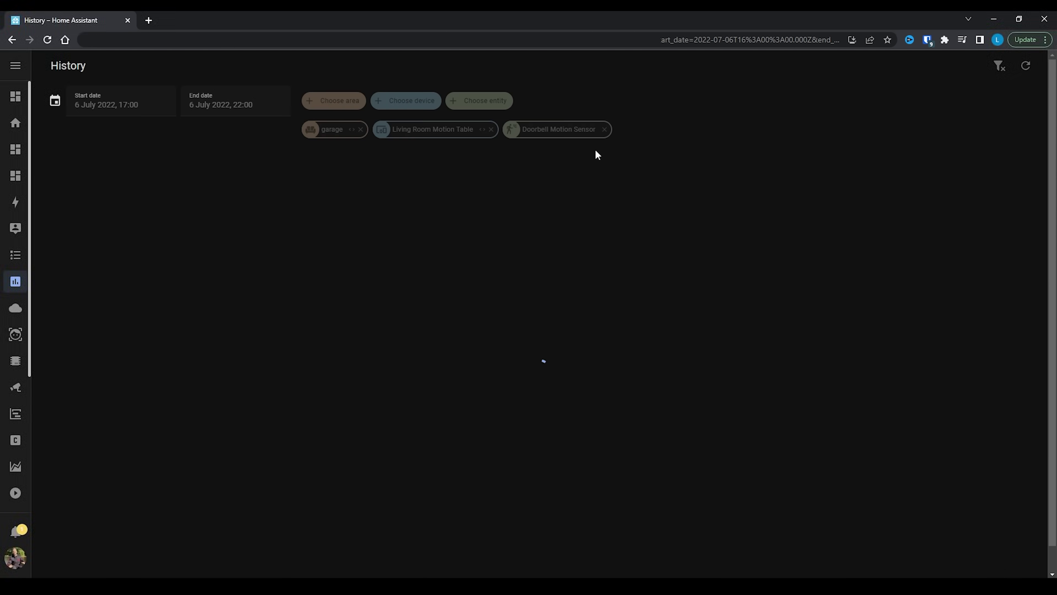
scroll(445, 417, down, 5)
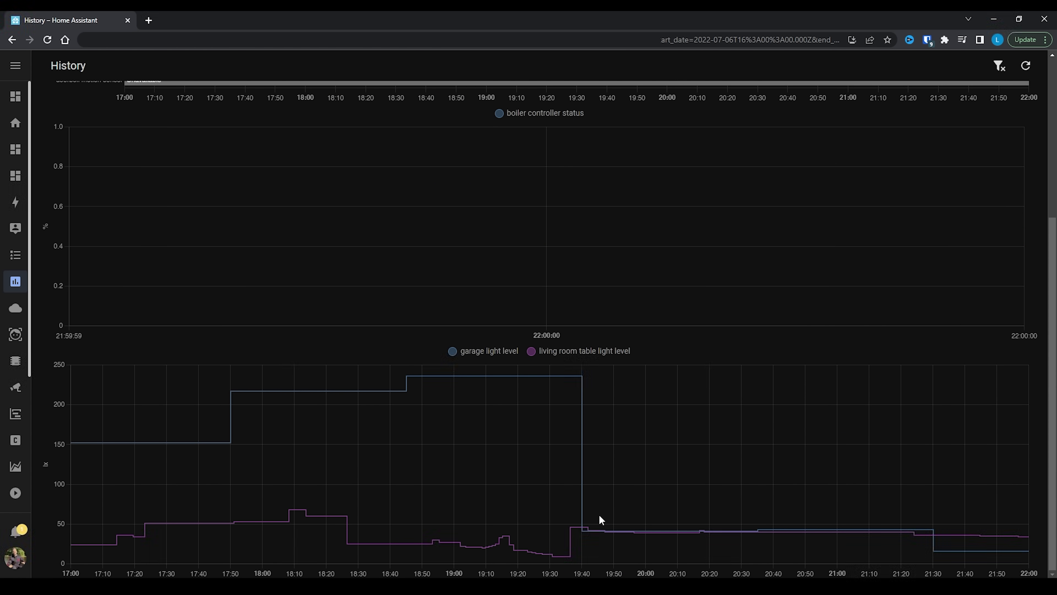
scroll(581, 279, up, 5)
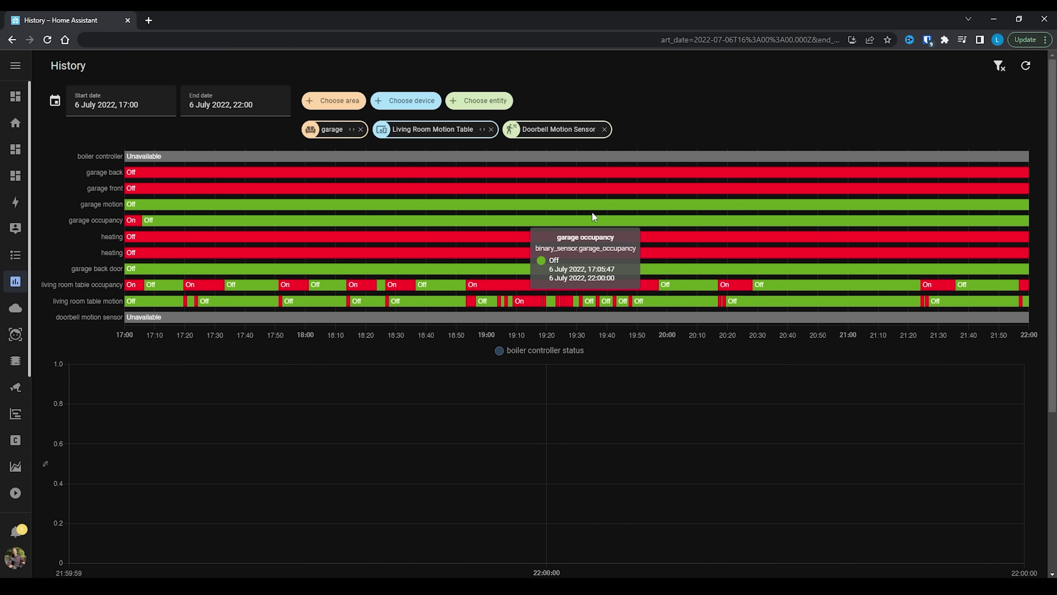
click(604, 131)
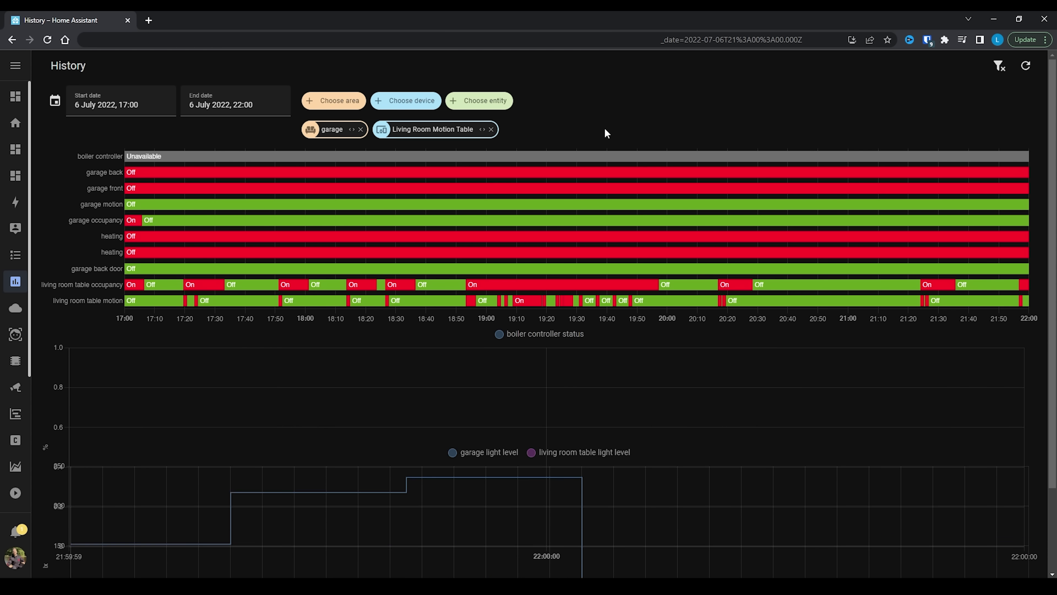
click(361, 129)
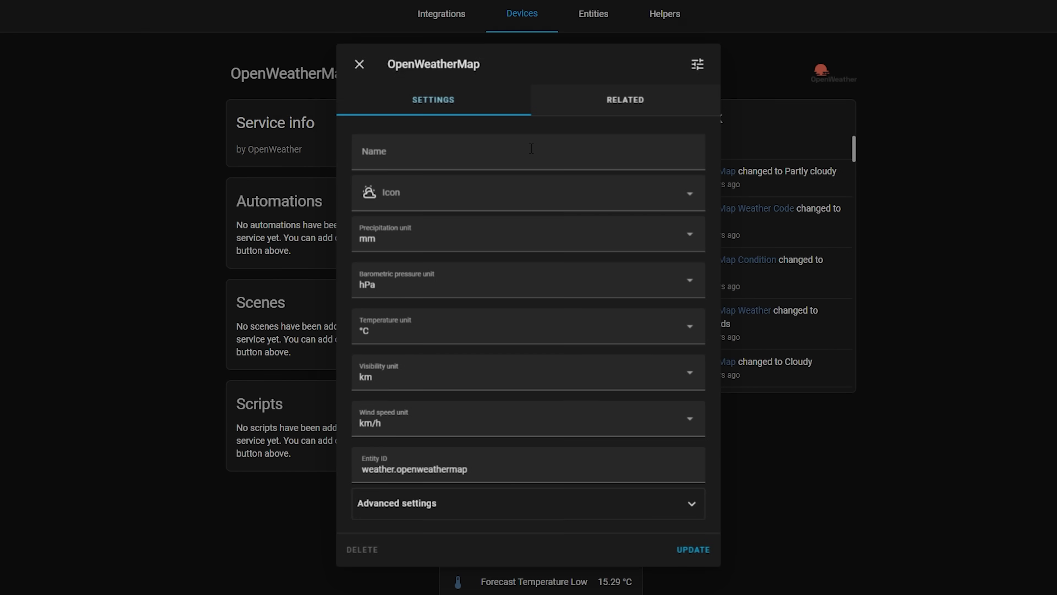
Set precipitation to in, keeping hPa for pressure and °C for temperature
click(691, 237)
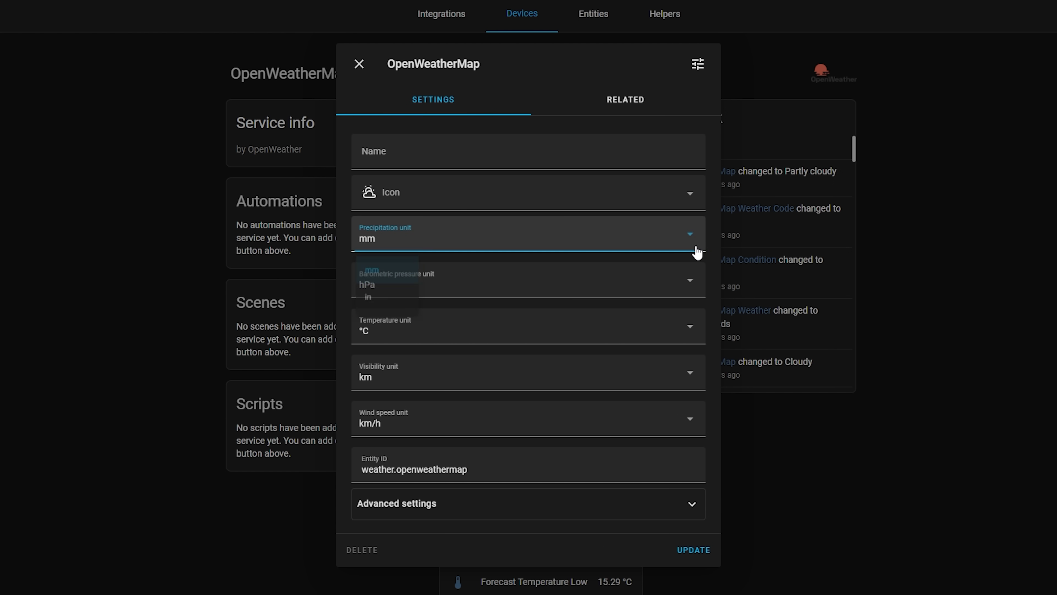
click(397, 312)
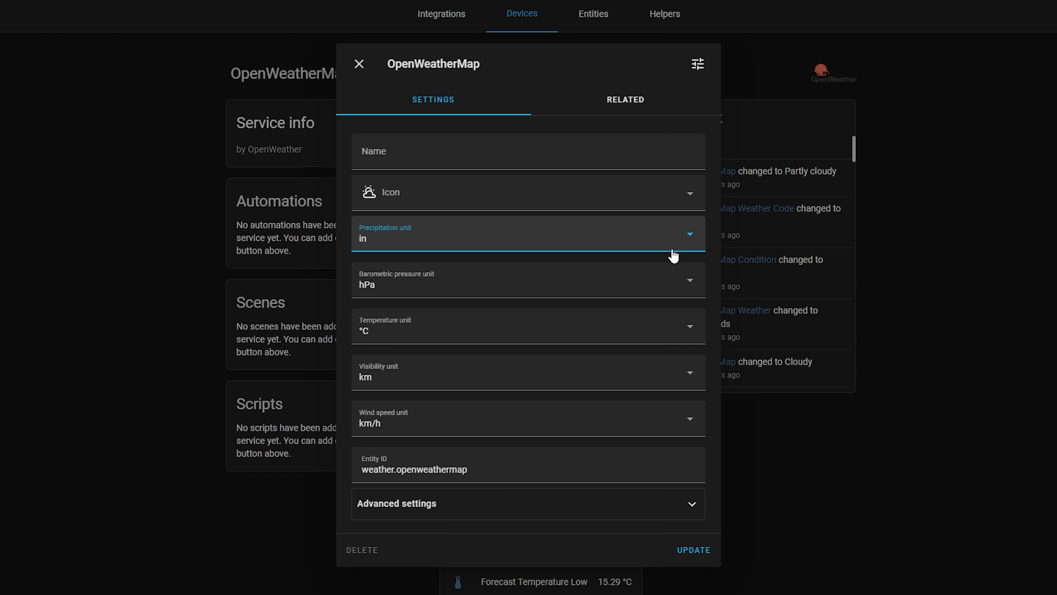
click(687, 280)
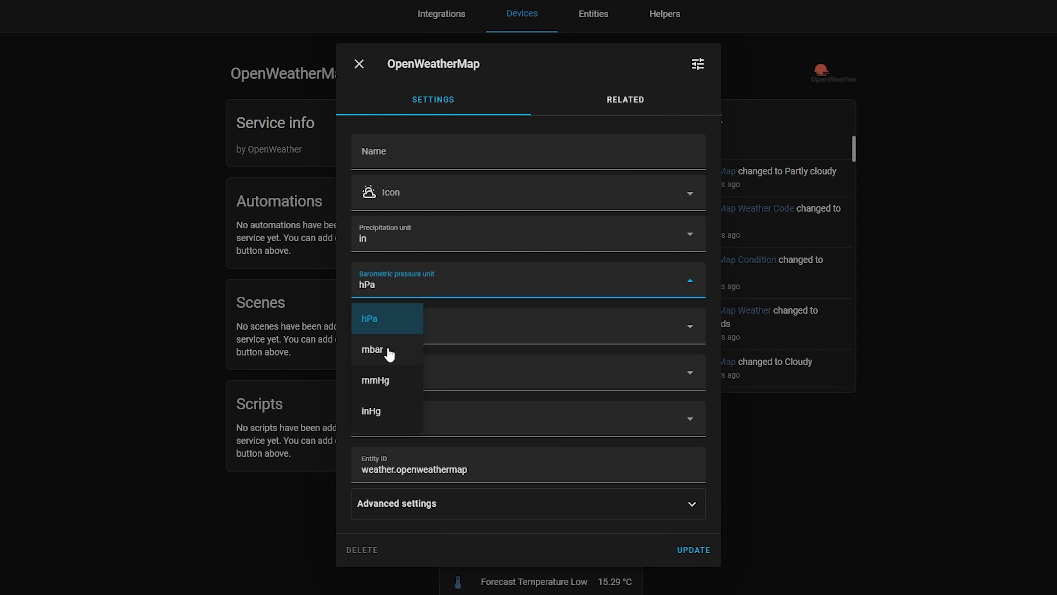
click(392, 331)
click(512, 340)
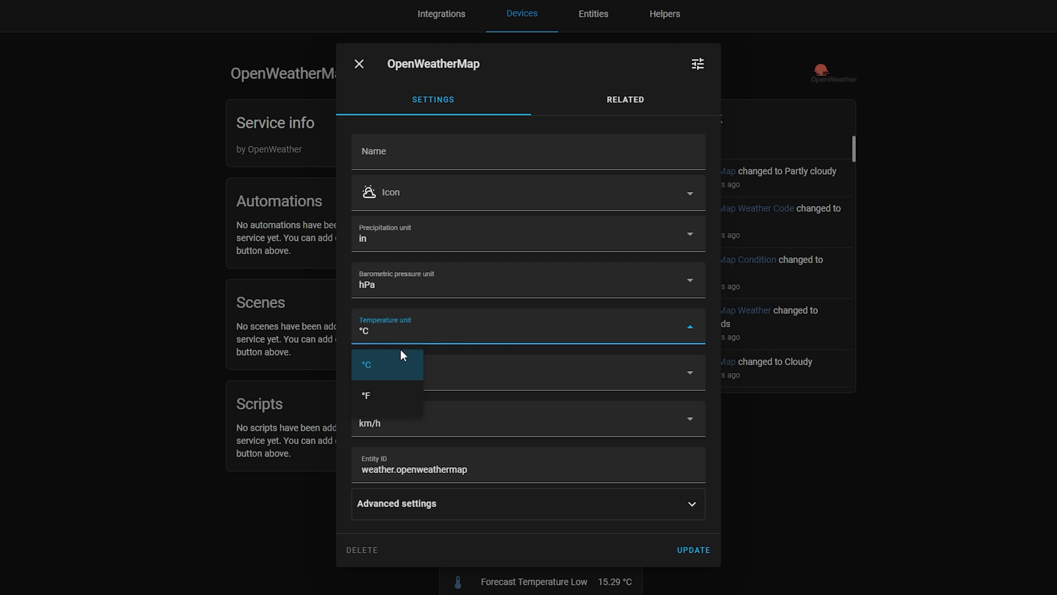
click(419, 378)
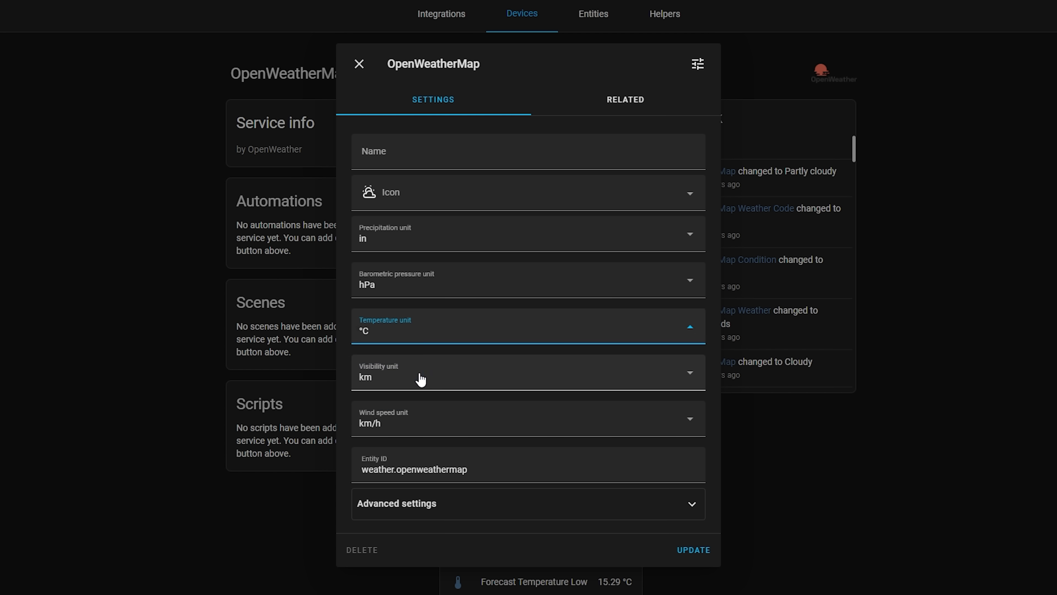
Set visibility to mi and wind speed to mph, restore mm precipitation, and save
click(457, 385)
click(562, 439)
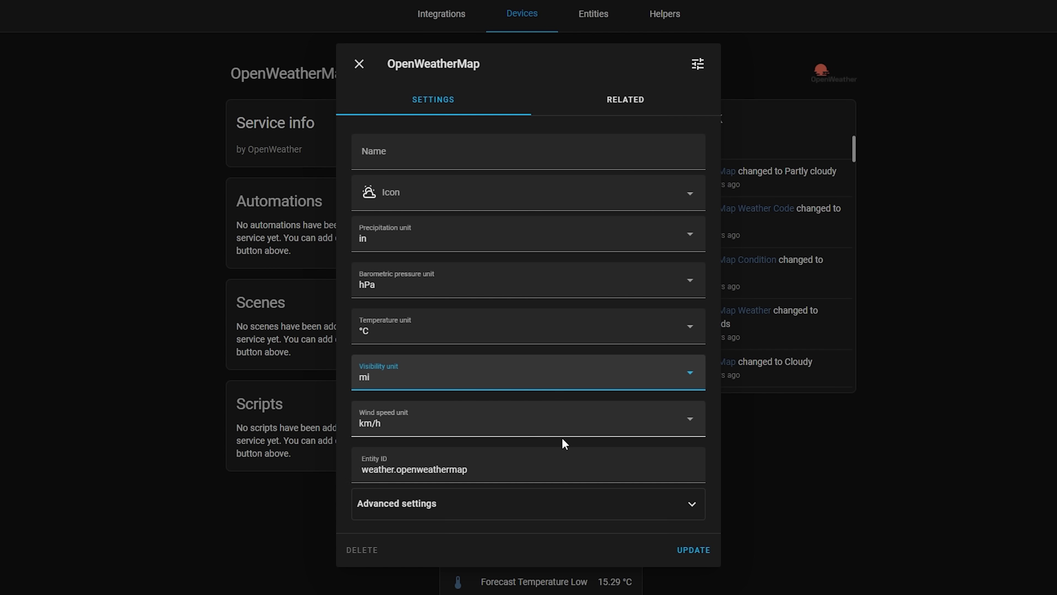
click(557, 416)
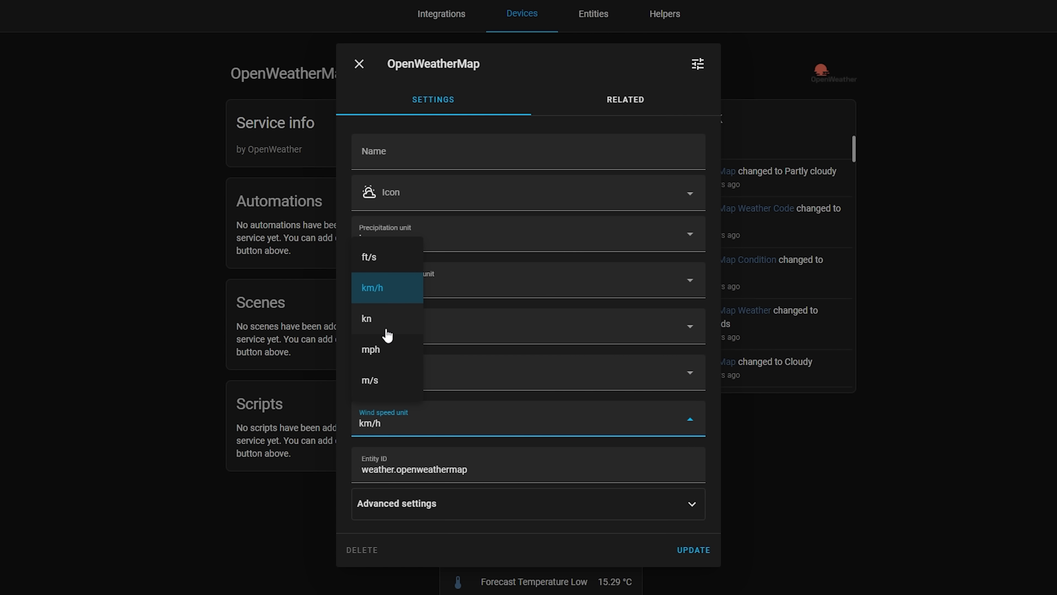
click(388, 359)
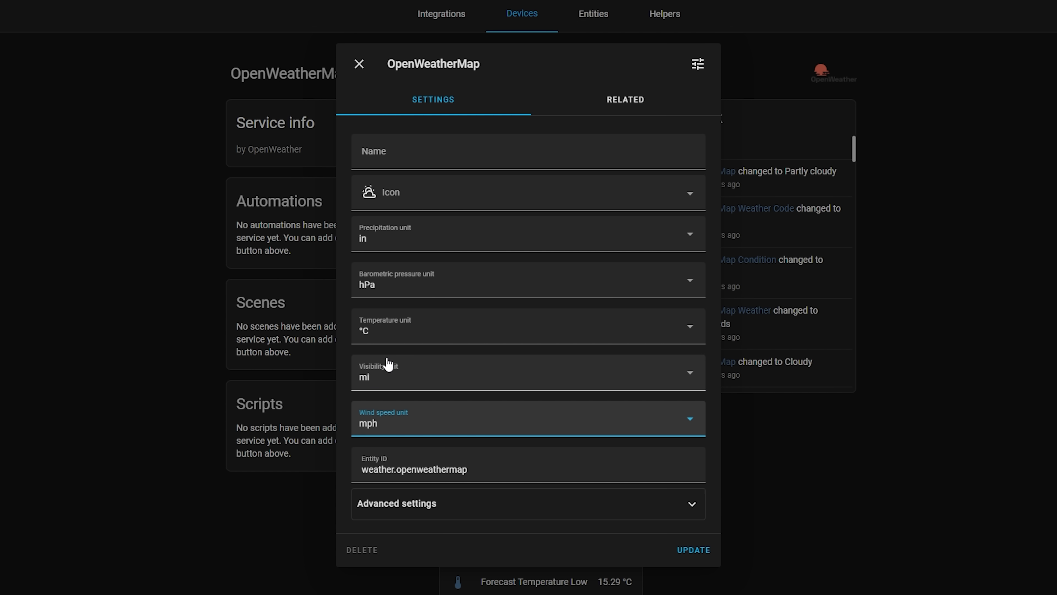
click(448, 238)
click(397, 275)
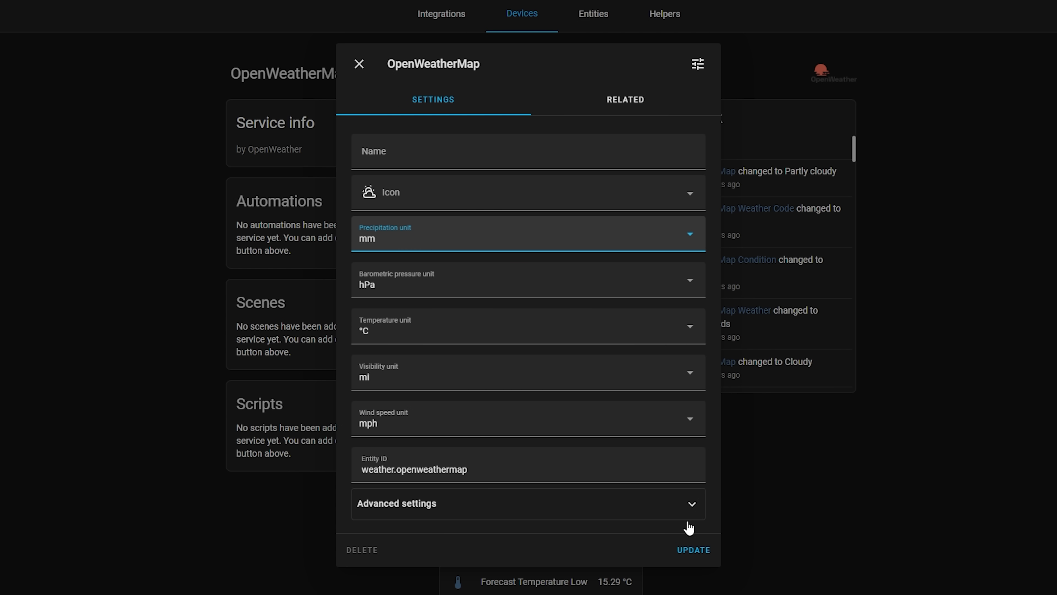
click(694, 551)
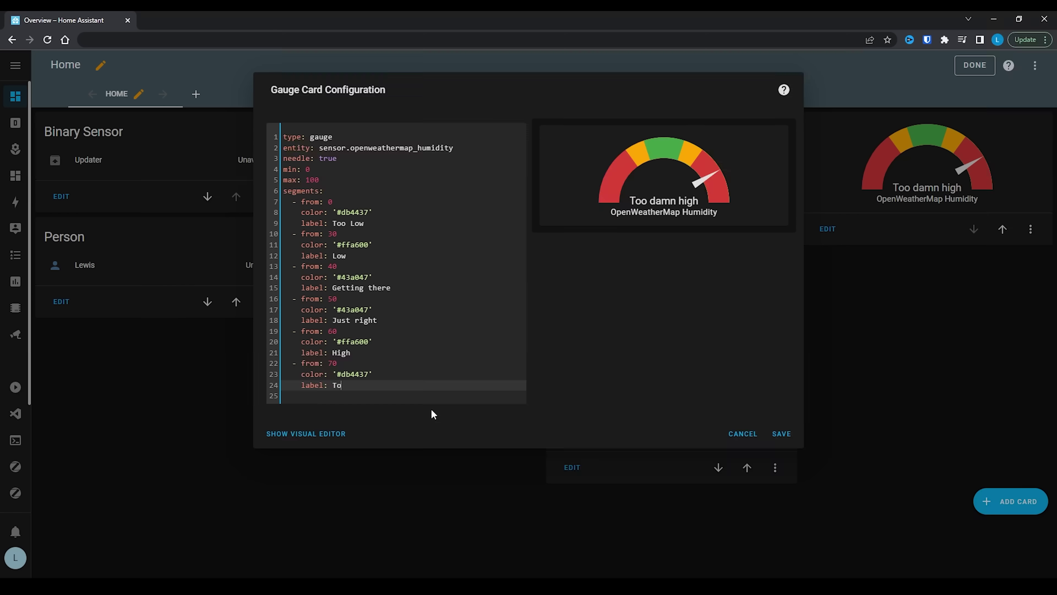
Complete the last gauge segment label as 'Too damn high!', save the card, and exit edit mode
text(o damn high!)
click(781, 435)
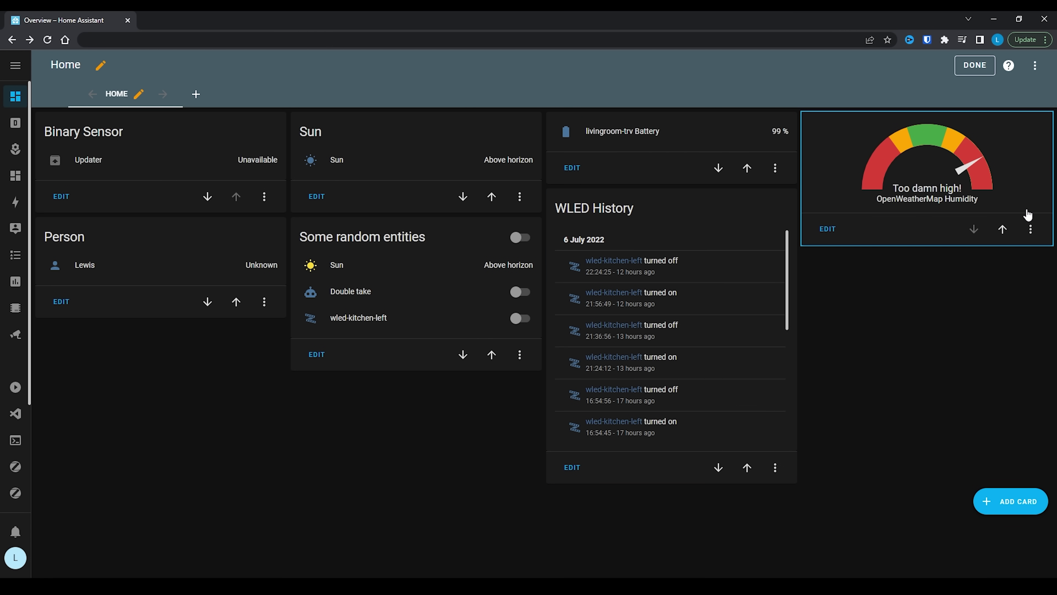
click(968, 70)
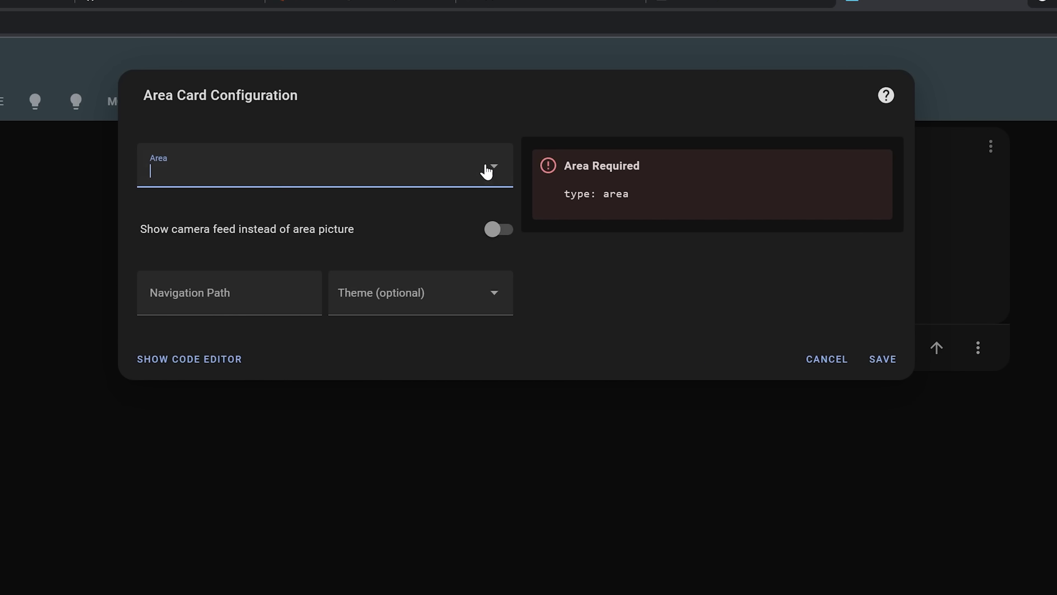
Choose Living Room for the area card, showing 20.4 °C and 64.3 % in the preview
click(485, 166)
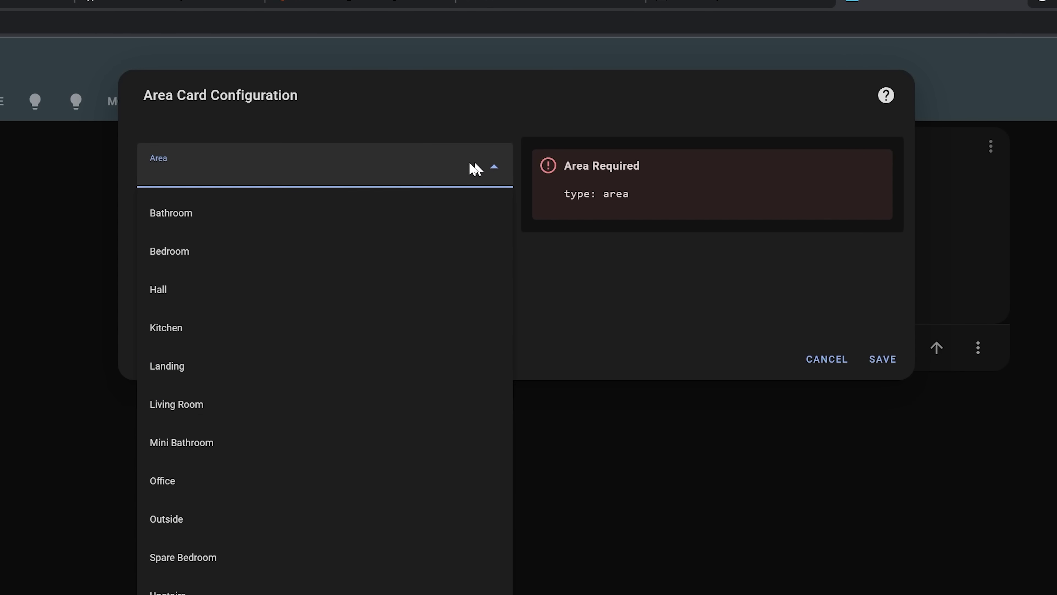
click(255, 413)
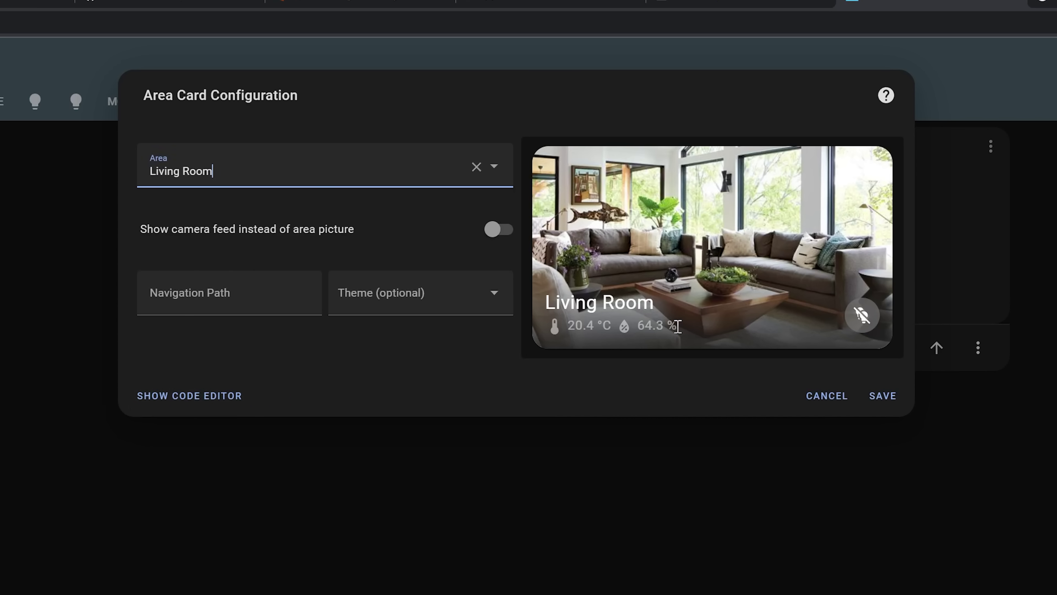
drag(678, 327, 608, 326)
click(600, 331)
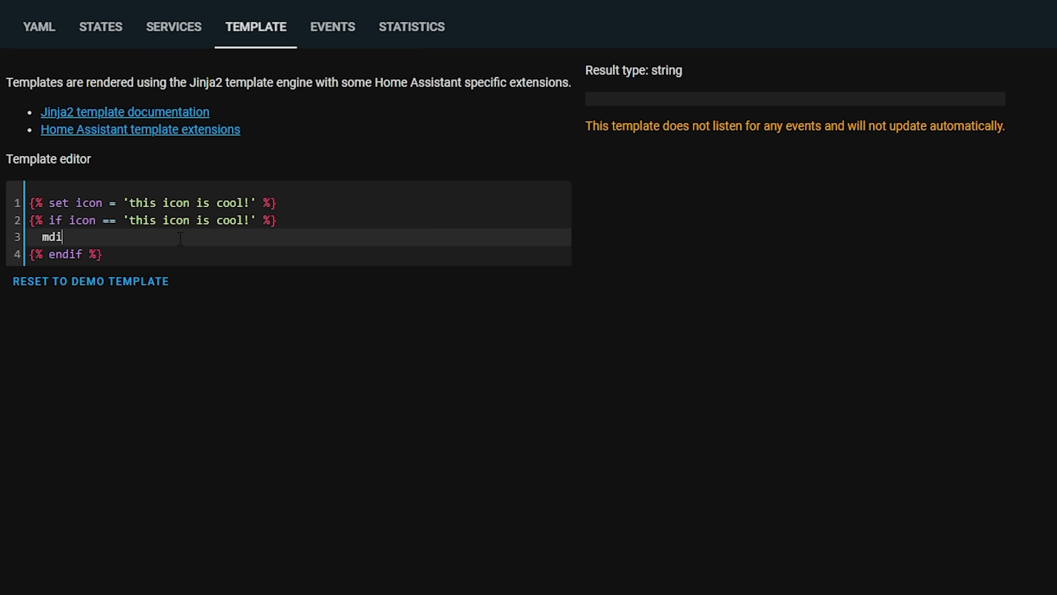
Browse mdi:weather, sun and clock icon suggestions on line 3, settling on mdi:rain
text(:)
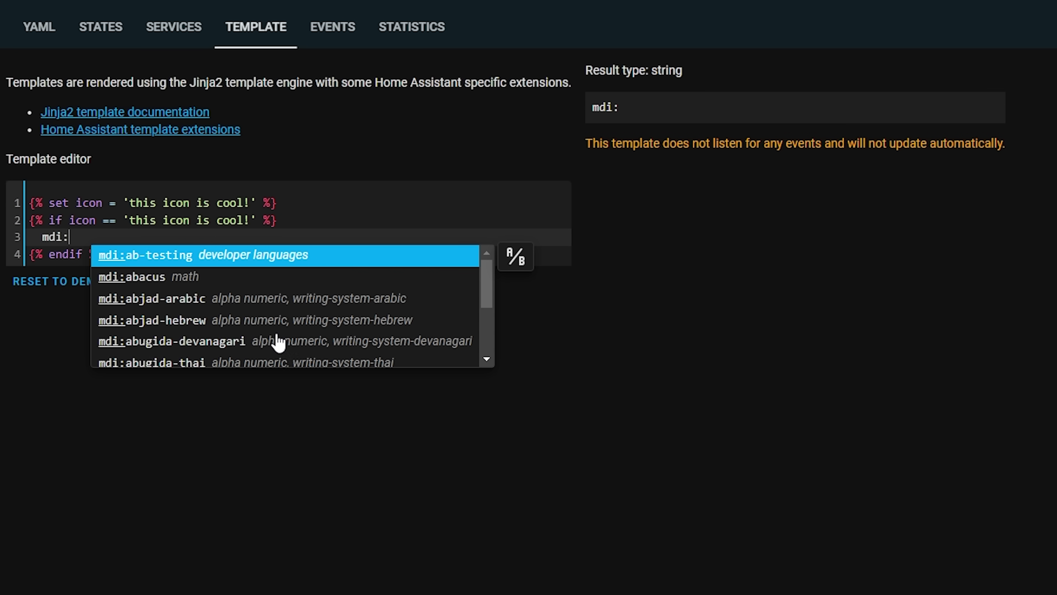
text(weather)
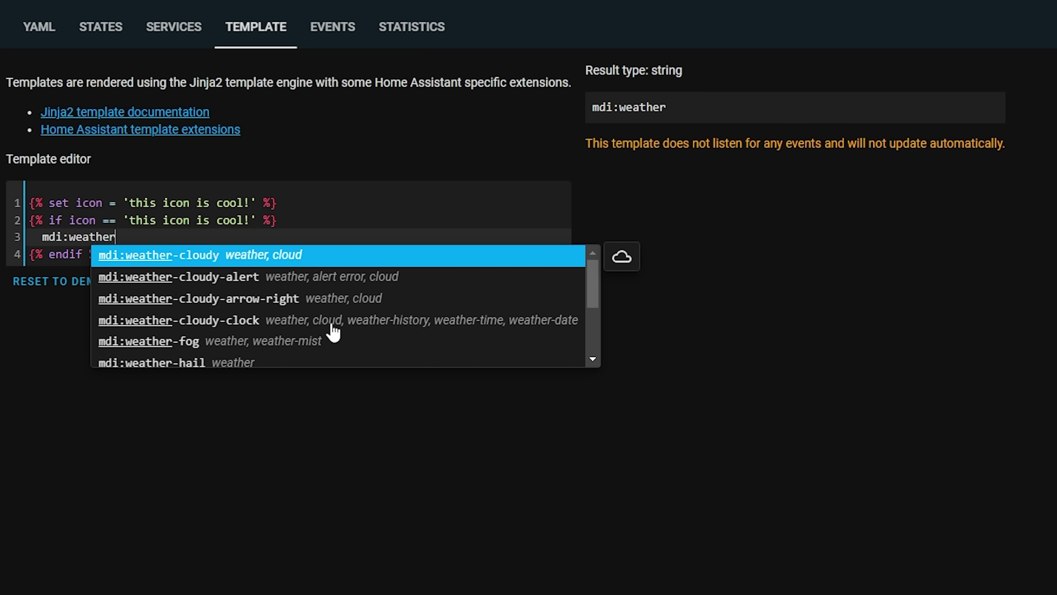
scroll(333, 332, down, 3)
key(BackSpace)
key(BackSpace)
key(BackSpace)
key(BackSpace)
key(BackSpace)
key(BackSpace)
key(BackSpace)
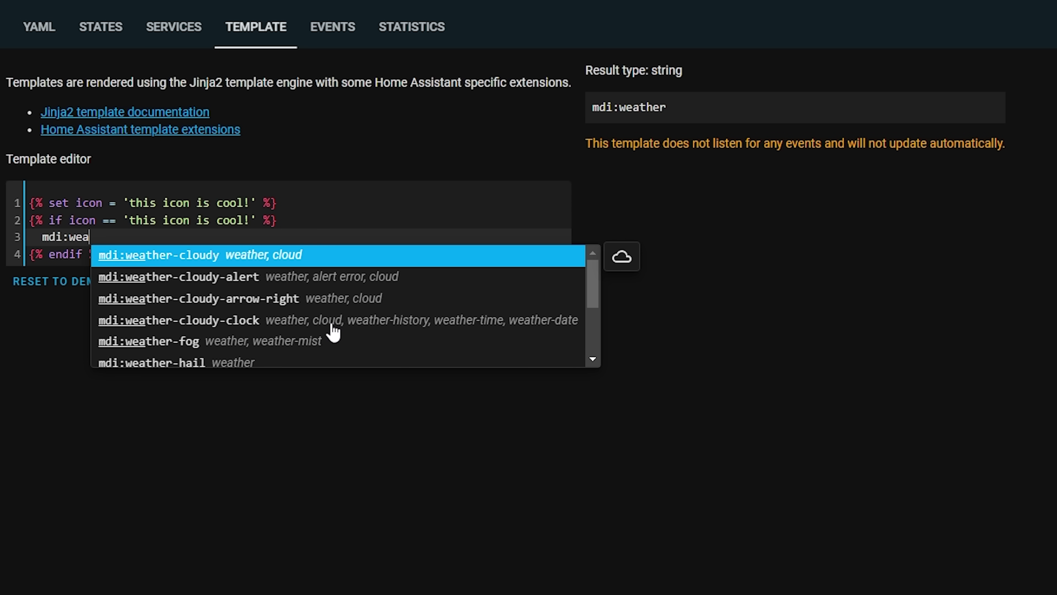
text(sun)
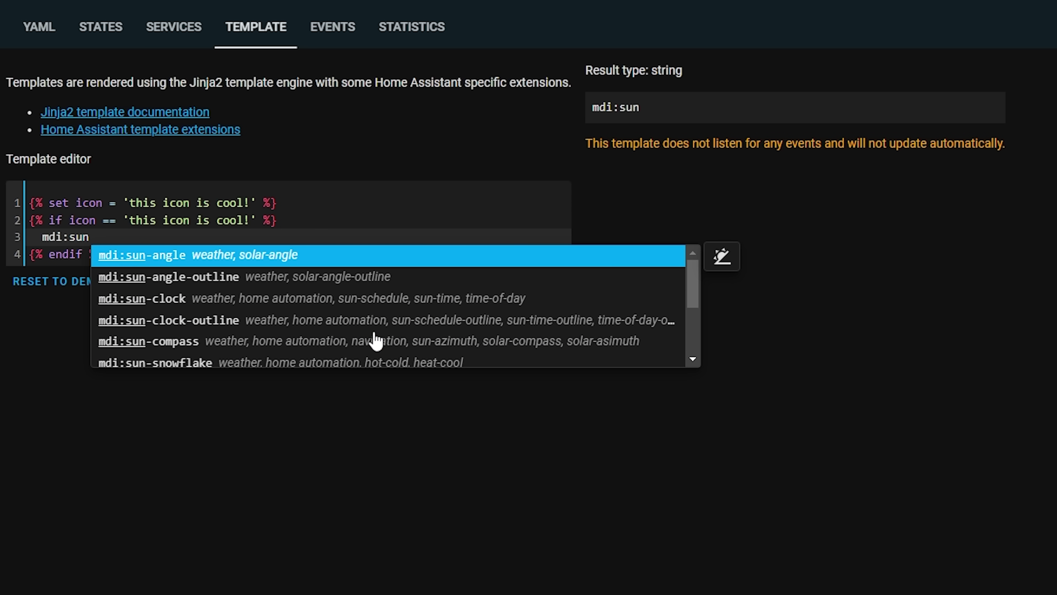
scroll(427, 311, down, 5)
key(BackSpace)
key(BackSpace)
key(BackSpace)
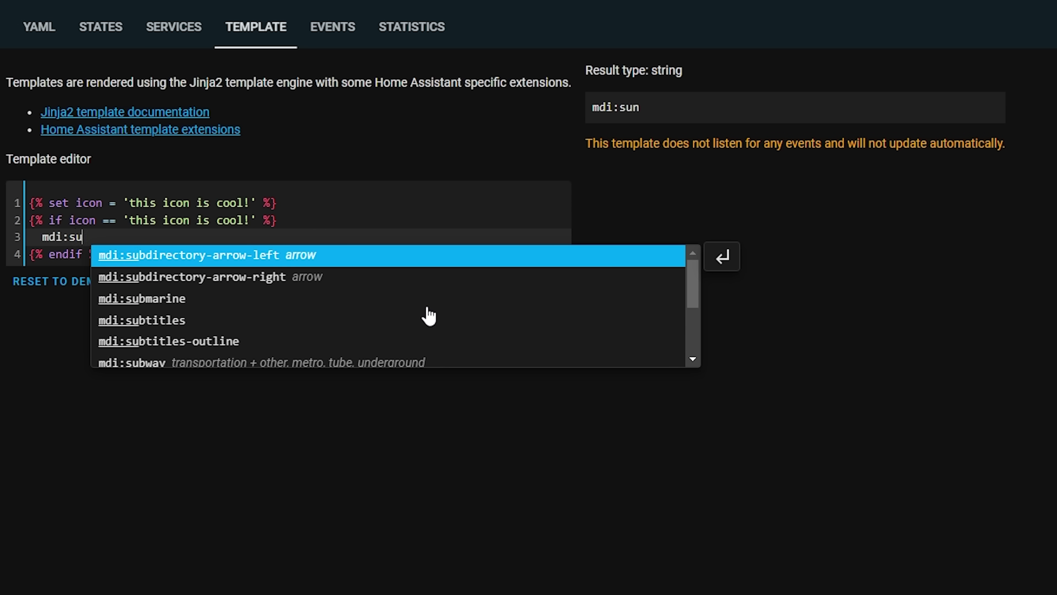
text(clock)
scroll(360, 306, down, 3)
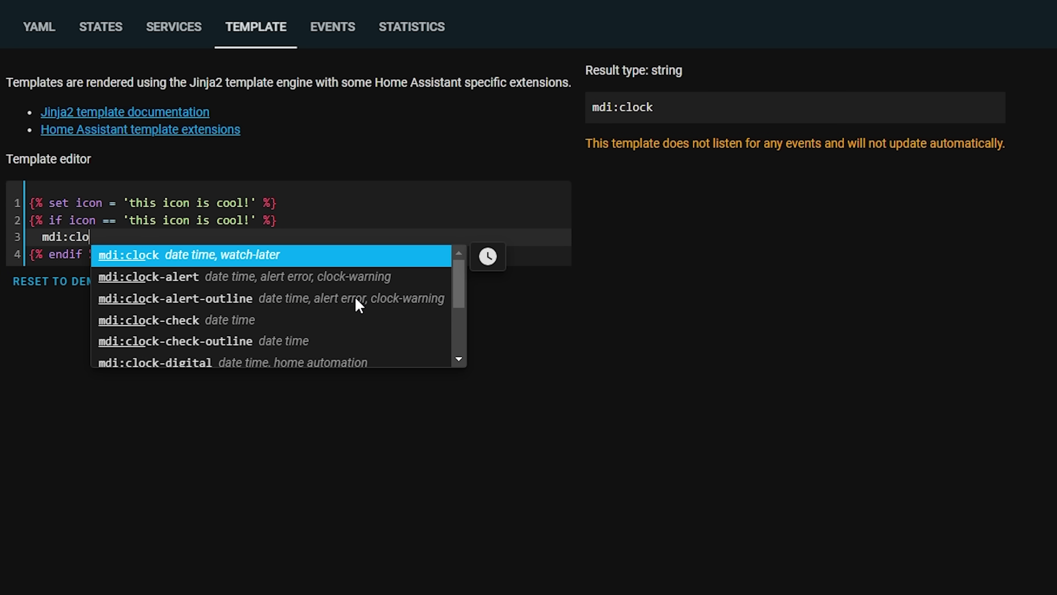
key(BackSpace)
key(BackSpace)
key(BackSpace)
text(rain)
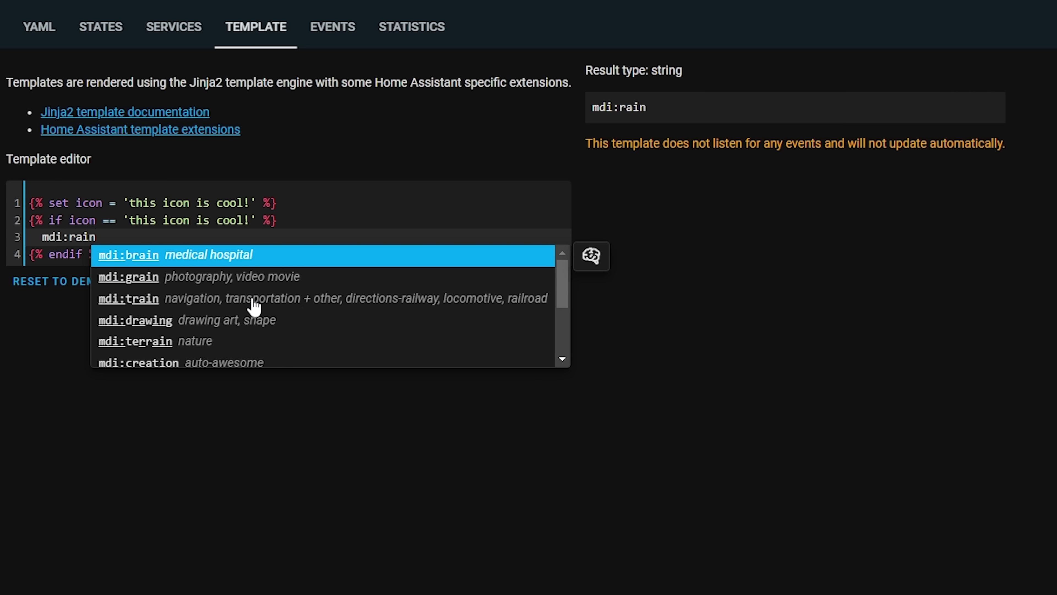
scroll(253, 304, down, 1)
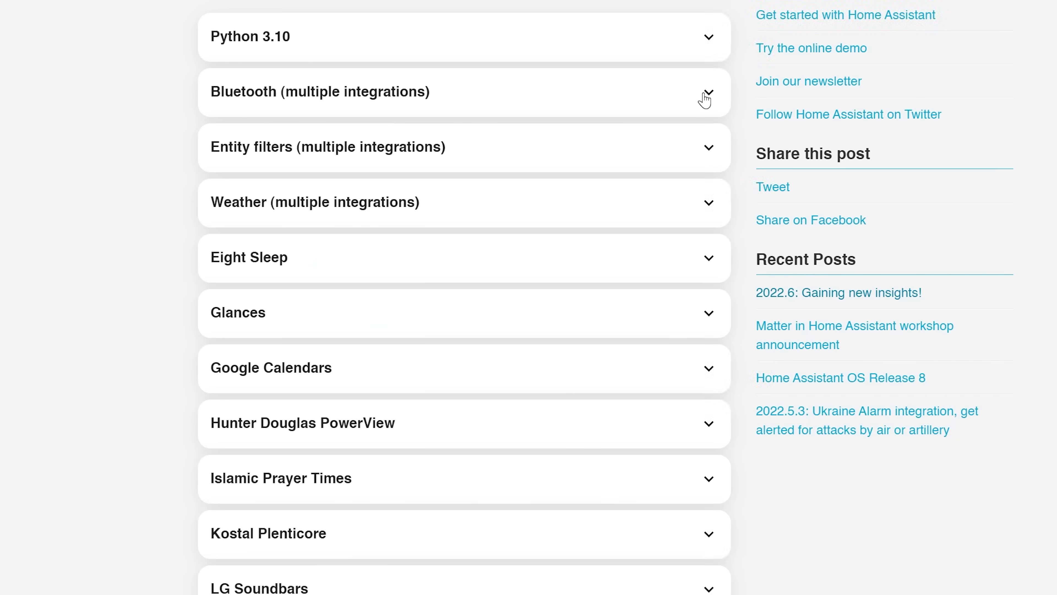
Expand the Bluetooth (multiple integrations) breaking-change entry and scroll through its text
click(704, 99)
scroll(705, 99, down, 2)
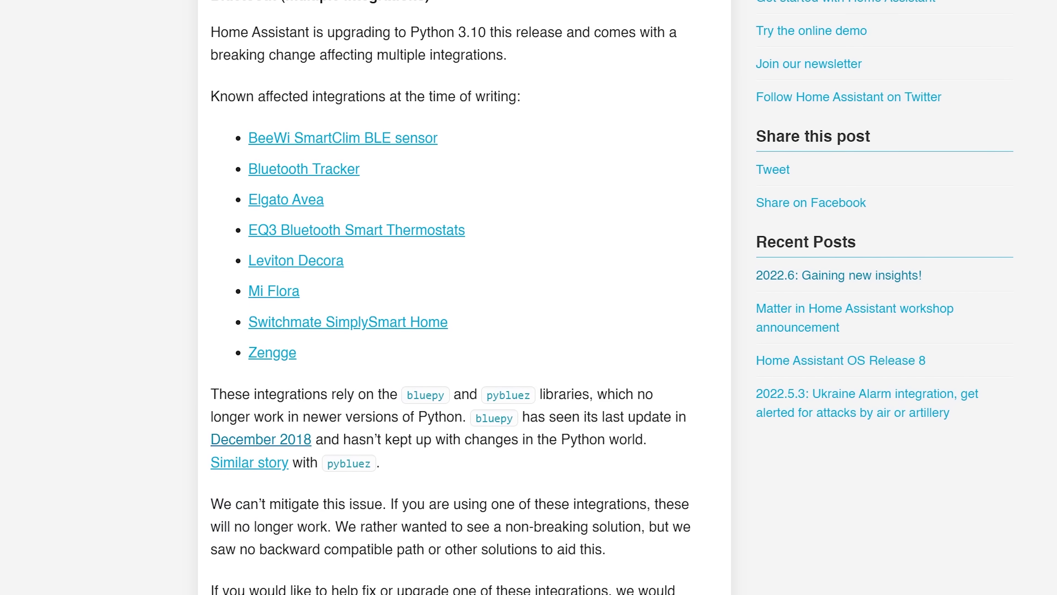